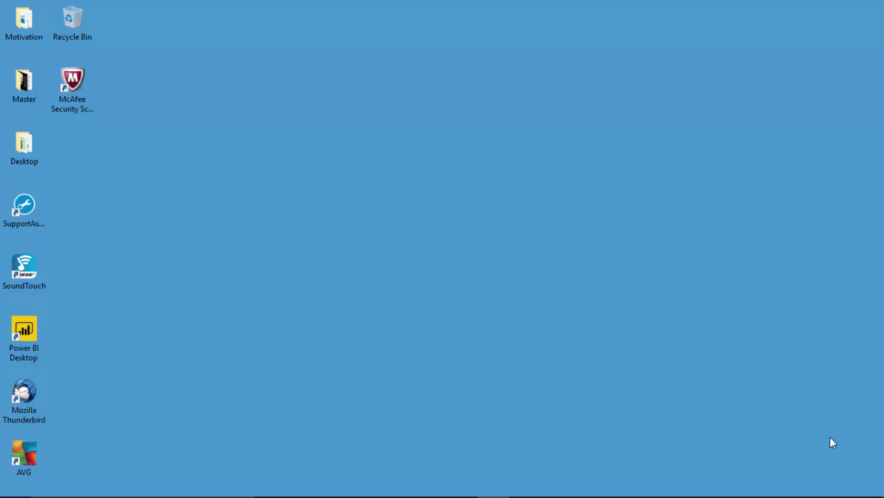
# Step: In Excel's SalesByYearProduct table, select cell D2 (Bikes) and scroll down through the product rows
pyautogui.moveTo(623, 495)
pyautogui.click(459, 486)
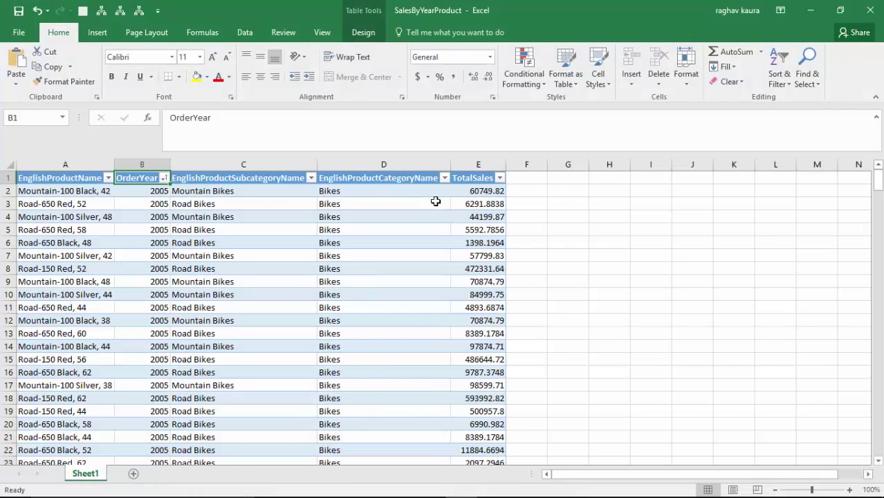
pyautogui.click(368, 193)
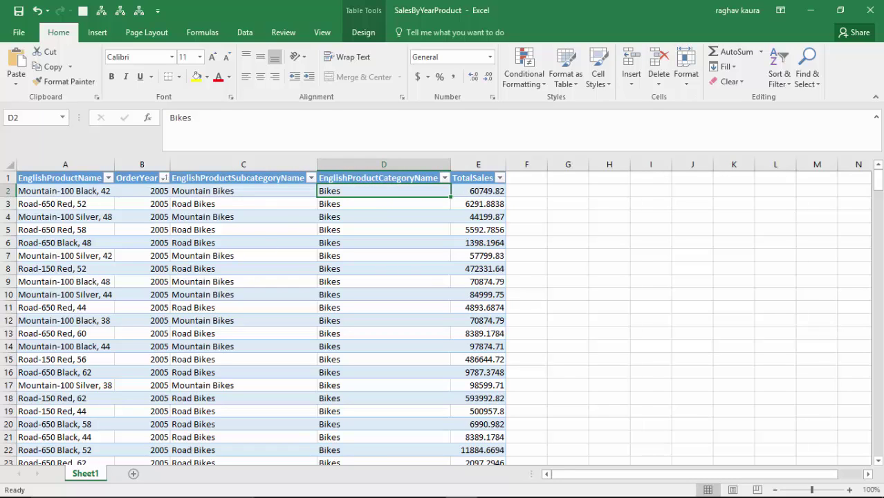
pyautogui.moveTo(878, 184); pyautogui.dragTo(880, 223)
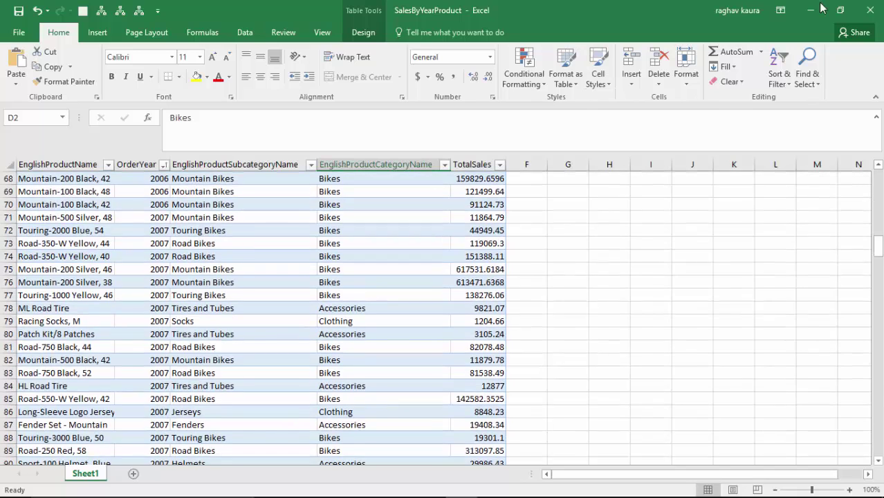
# Step: Switch from Excel to Power BI Desktop and read the tooltip values on the category waterfall bars
pyautogui.click(810, 11)
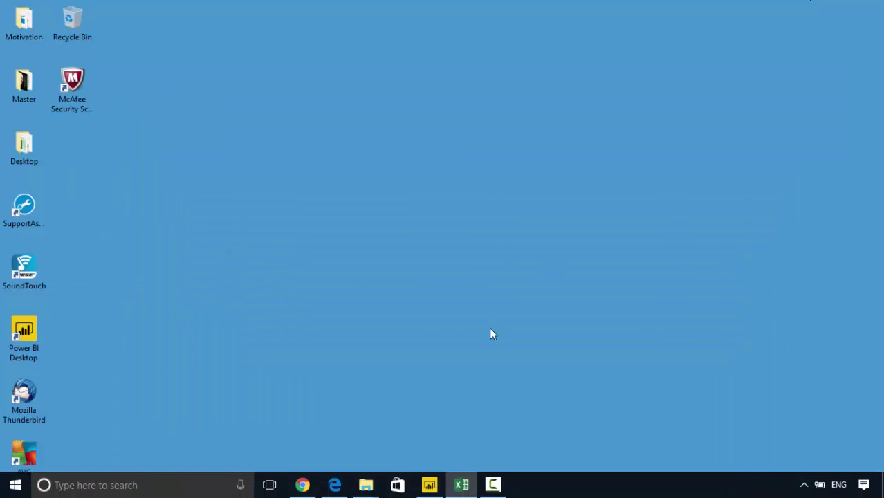
pyautogui.click(429, 484)
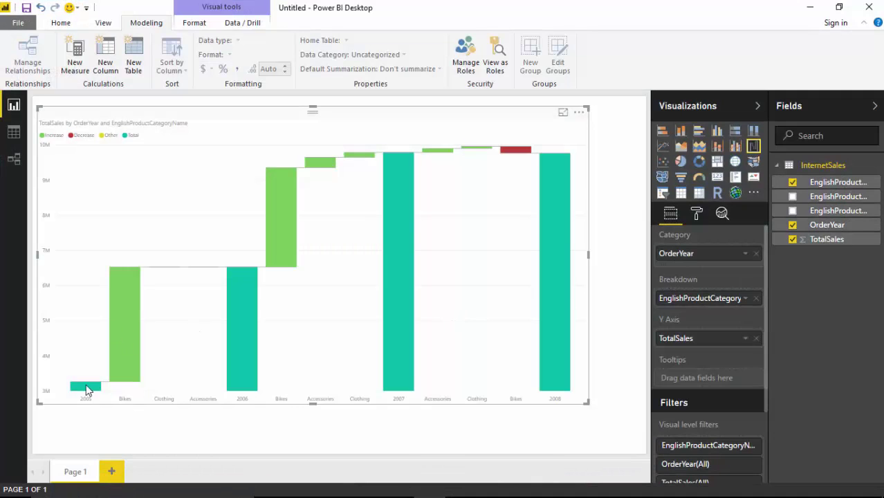
pyautogui.moveTo(80, 393)
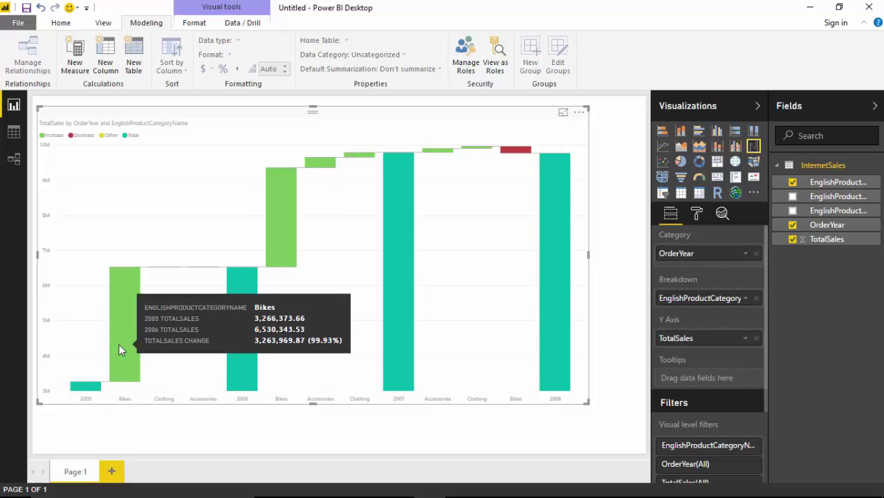
pyautogui.moveTo(236, 286)
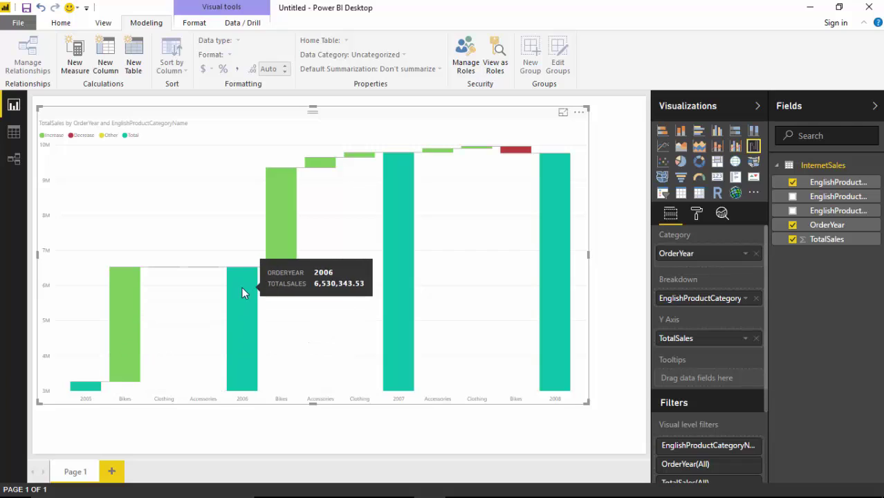
pyautogui.moveTo(125, 291)
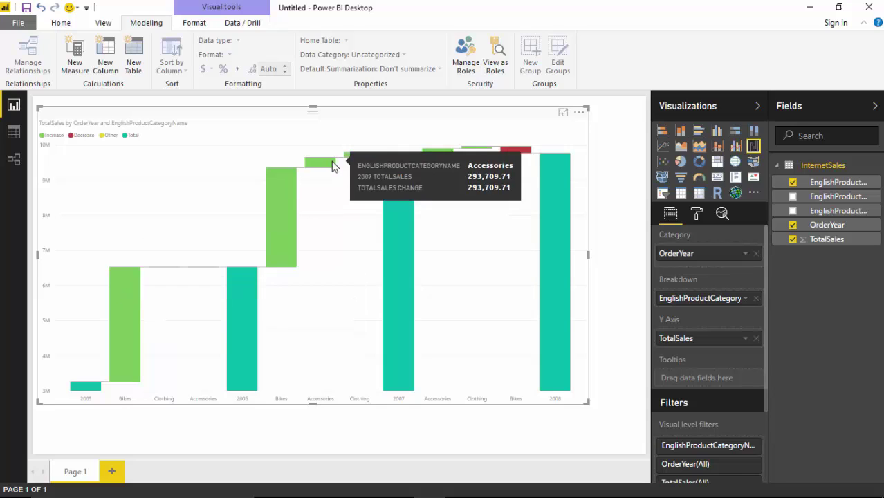
pyautogui.moveTo(270, 218)
pyautogui.moveTo(386, 204)
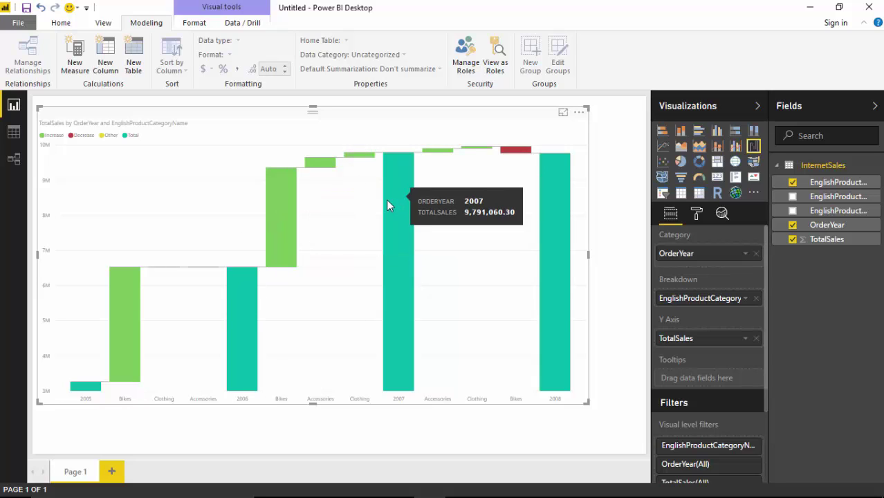
pyautogui.moveTo(269, 234)
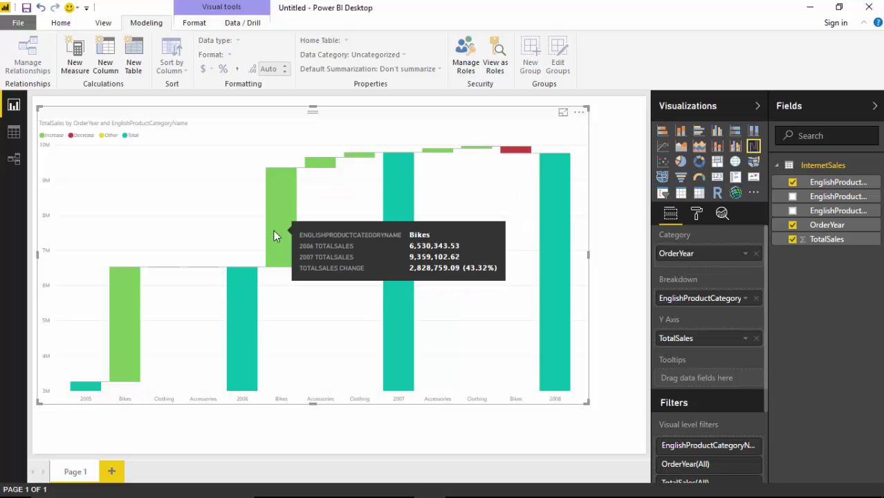
pyautogui.moveTo(327, 169)
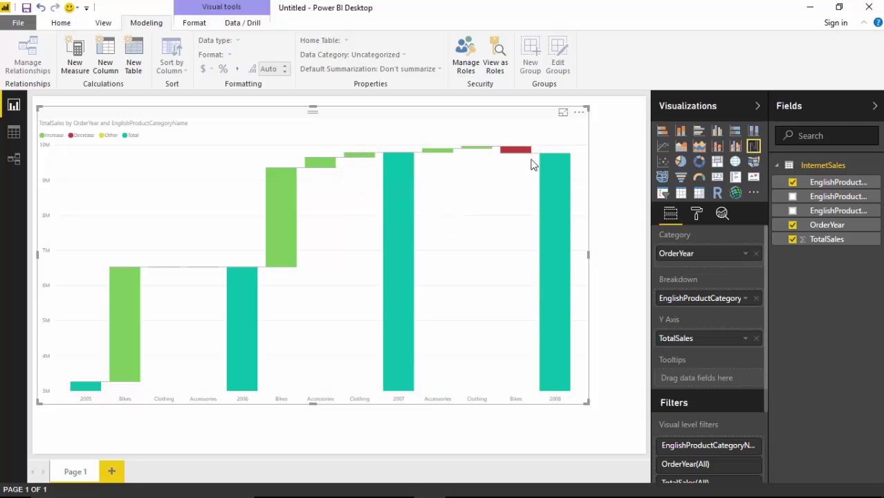
pyautogui.moveTo(561, 177)
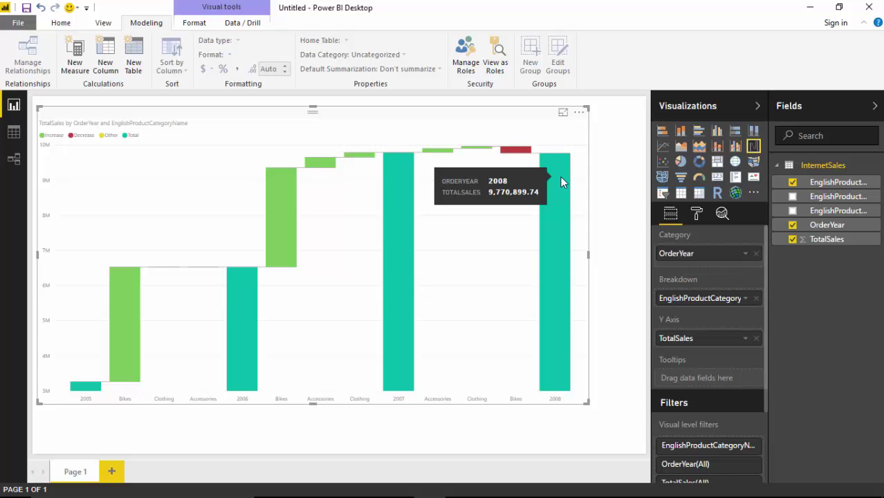
pyautogui.moveTo(440, 151)
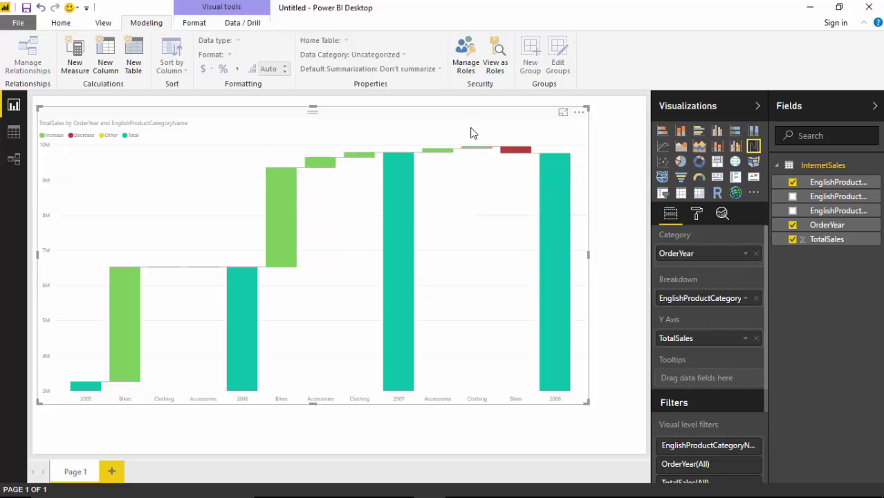
pyautogui.moveTo(473, 154)
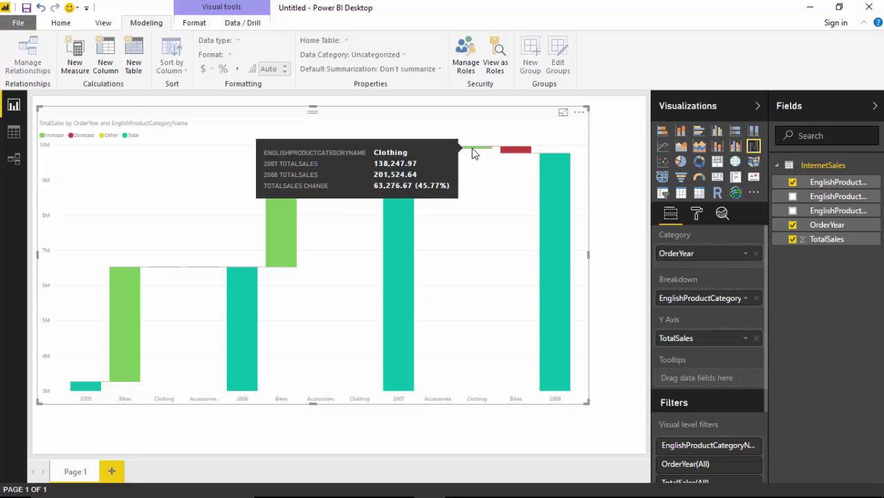
pyautogui.moveTo(524, 156)
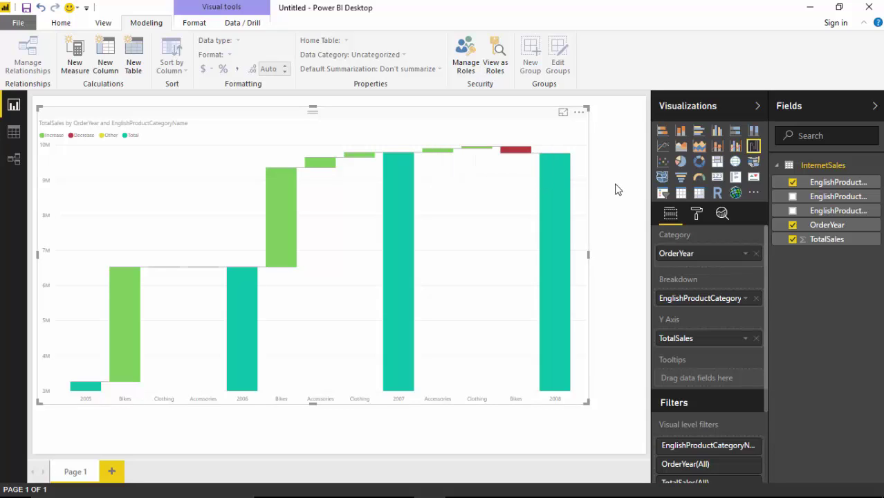
# Step: Add Page 2 with a waterfall chart stretched across most of the page
pyautogui.click(112, 471)
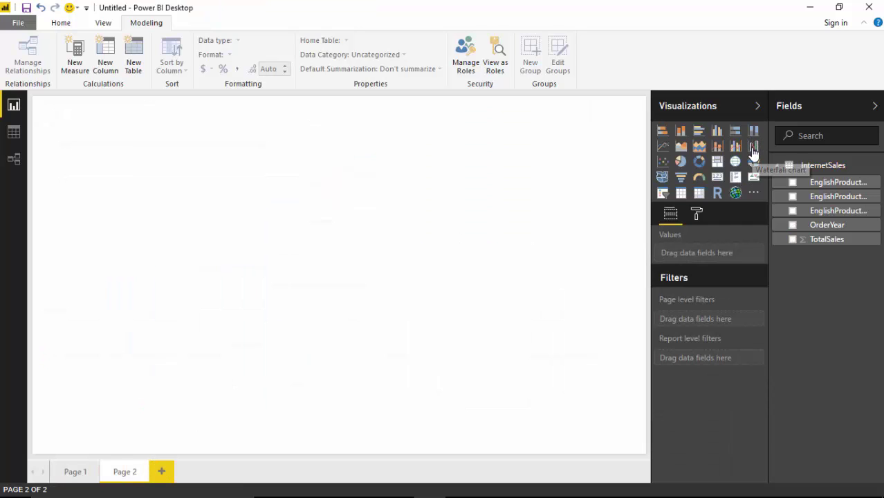
pyautogui.click(754, 146)
pyautogui.moveTo(174, 252); pyautogui.dragTo(375, 372)
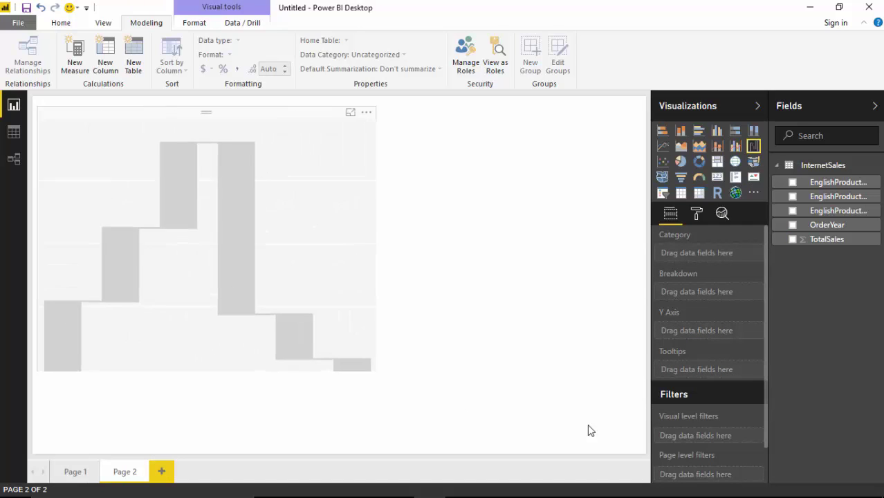
pyautogui.moveTo(588, 425); pyautogui.dragTo(624, 438)
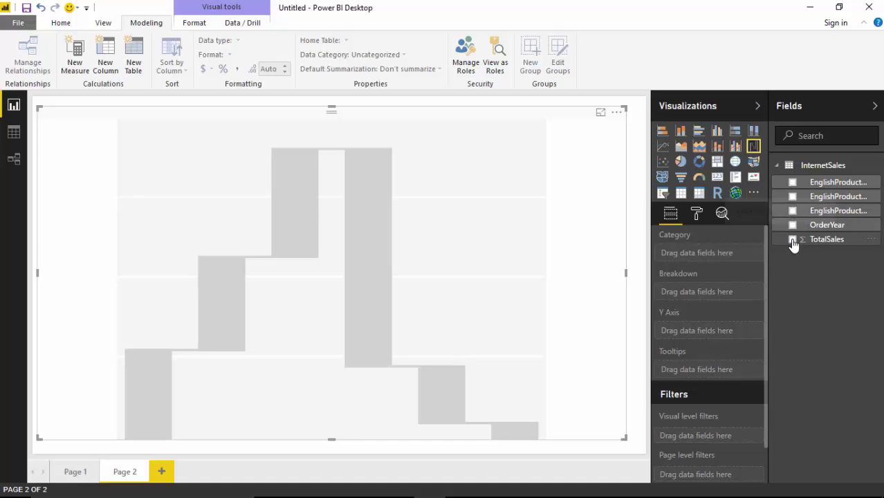
# Step: Plot TotalSales by OrderYear in the new waterfall chart
pyautogui.click(793, 240)
pyautogui.click(792, 224)
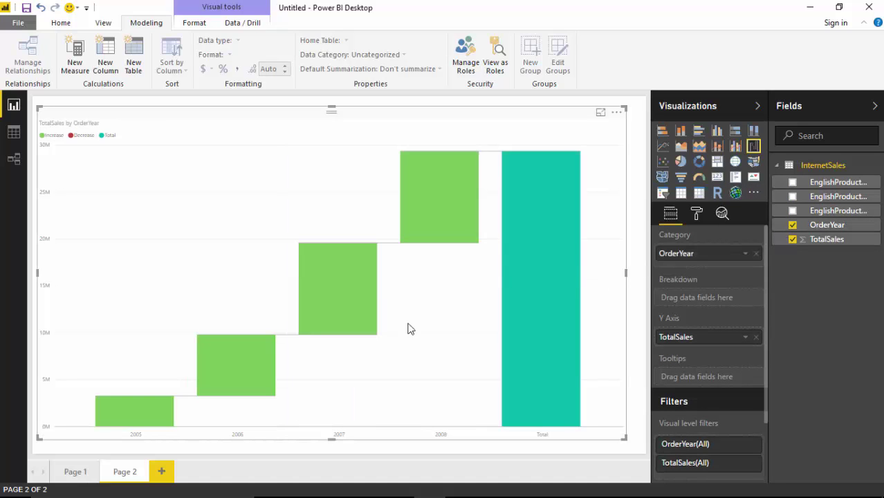
pyautogui.moveTo(147, 424)
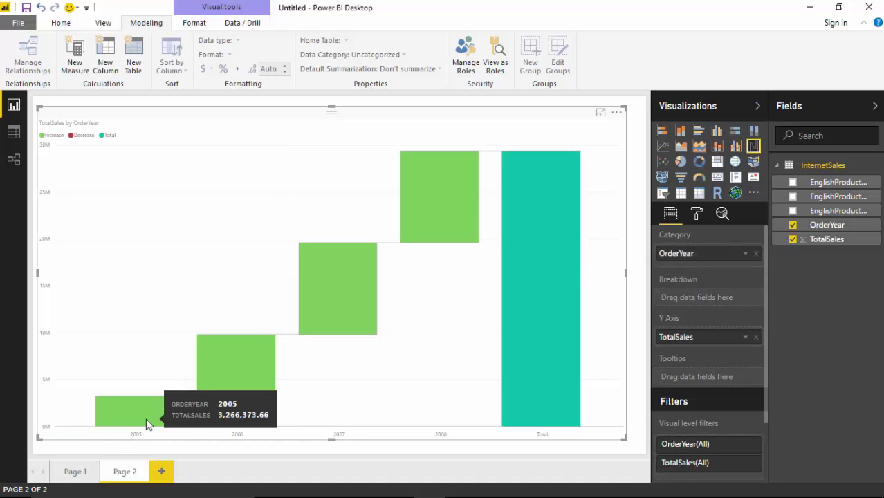
pyautogui.moveTo(231, 379)
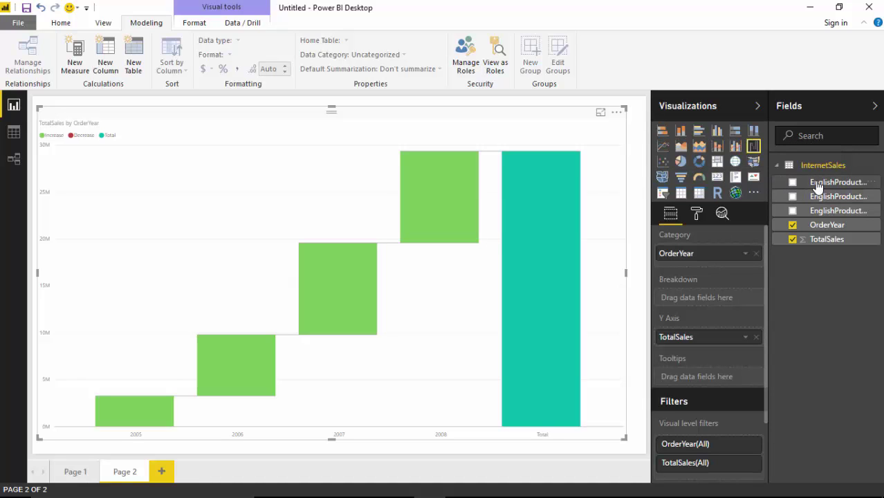
# Step: Add EnglishProductCategoryName to the Breakdown well to show Bikes, Accessories and Clothing changes
pyautogui.moveTo(818, 185); pyautogui.dragTo(733, 251)
pyautogui.moveTo(838, 182); pyautogui.dragTo(715, 303)
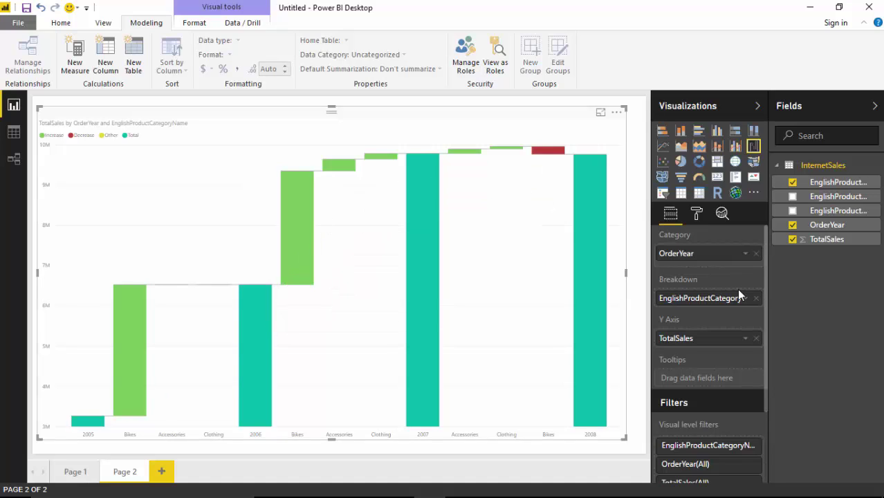
pyautogui.click(695, 216)
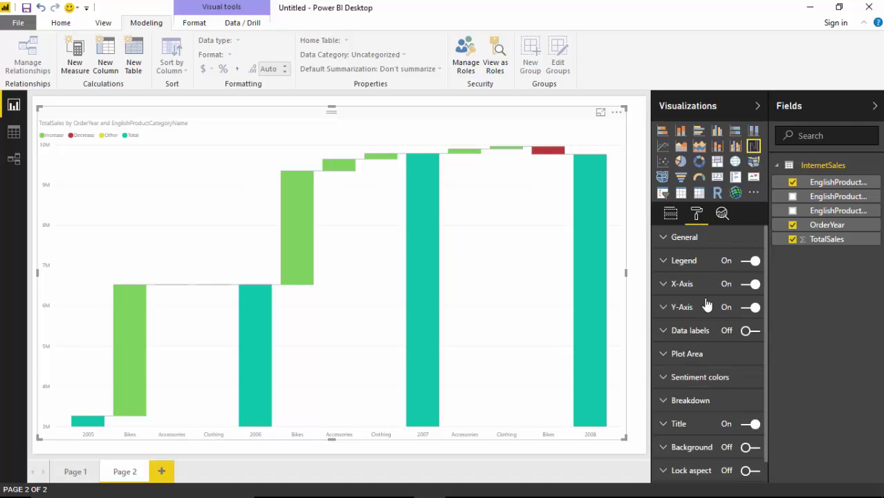
pyautogui.click(748, 332)
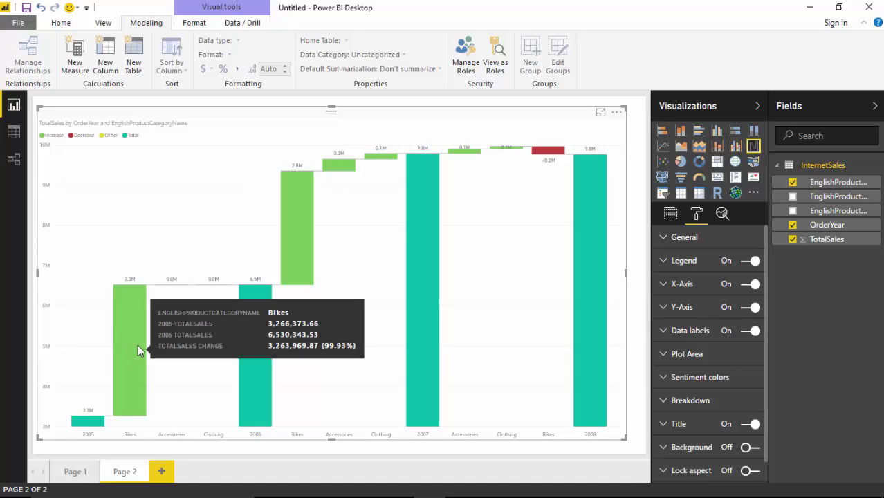
pyautogui.moveTo(267, 359)
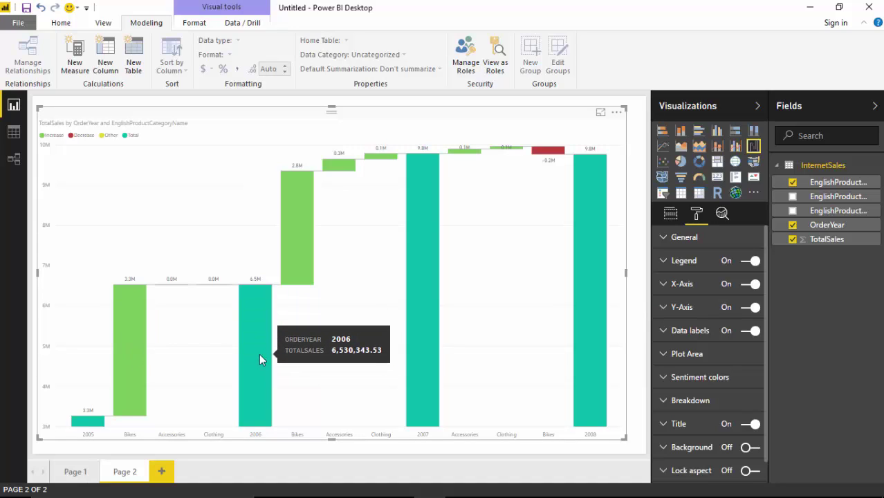
pyautogui.moveTo(294, 245)
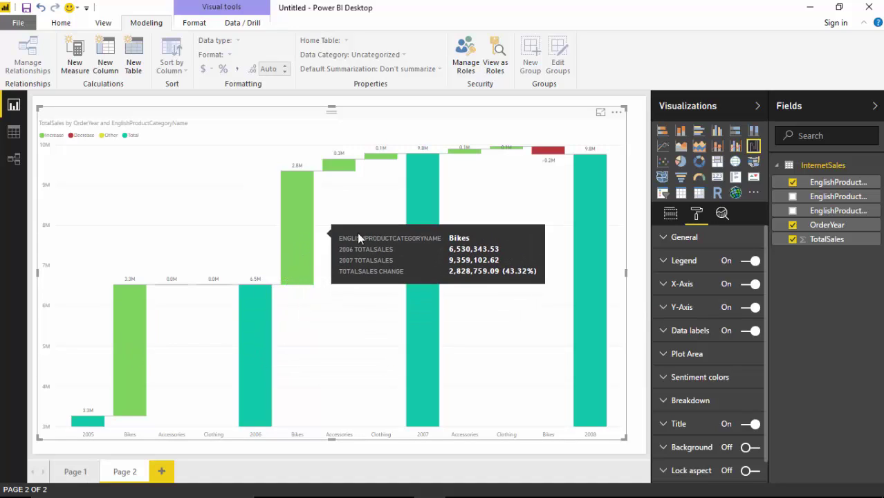
pyautogui.moveTo(422, 342)
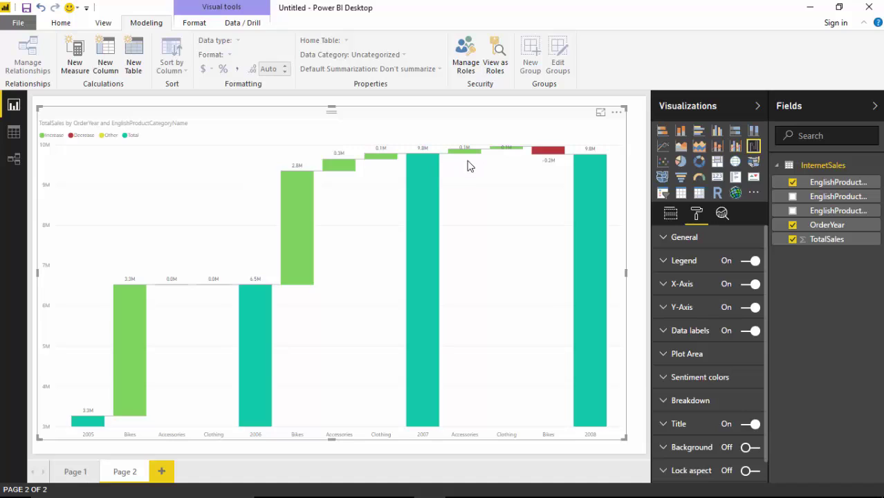
pyautogui.moveTo(469, 157)
pyautogui.moveTo(513, 153)
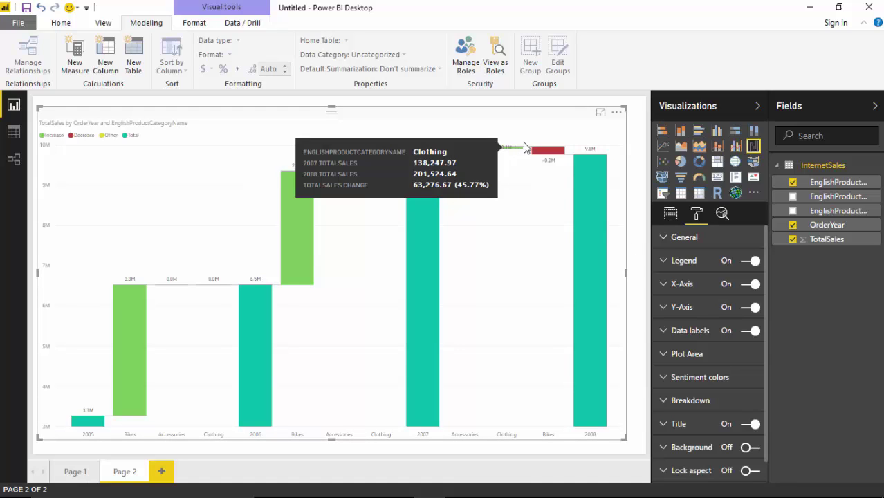
pyautogui.moveTo(559, 158)
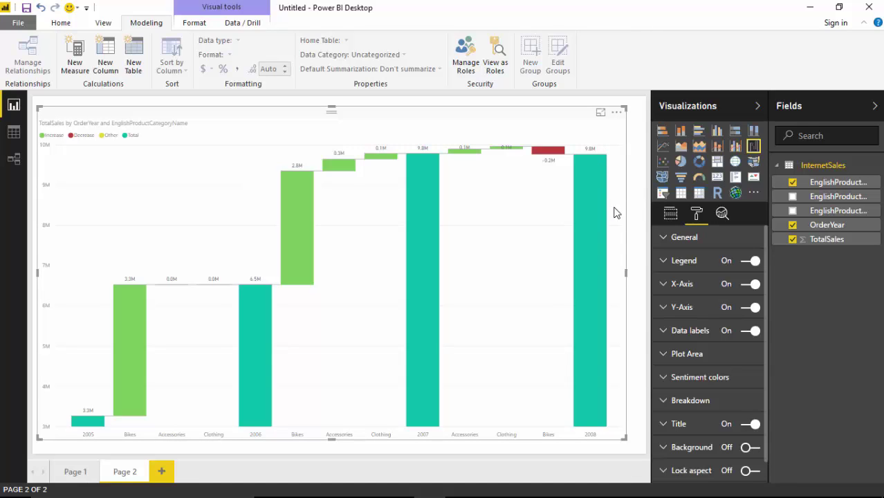
pyautogui.click(615, 115)
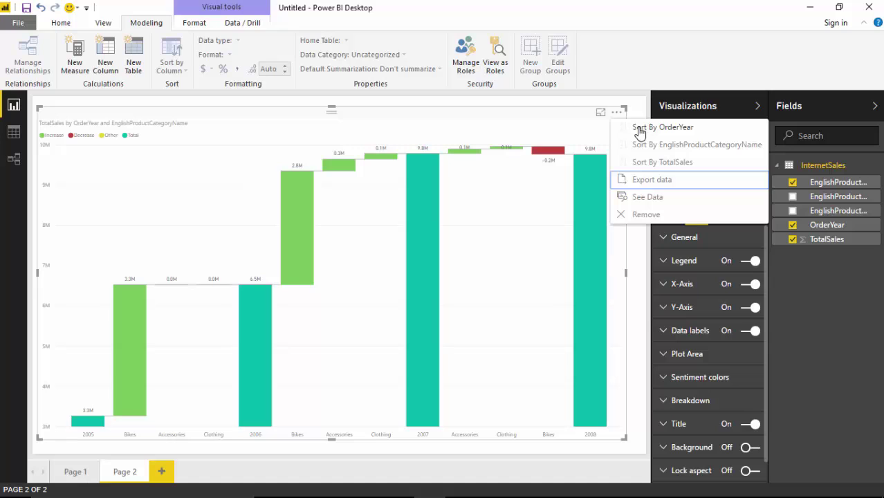
pyautogui.click(639, 129)
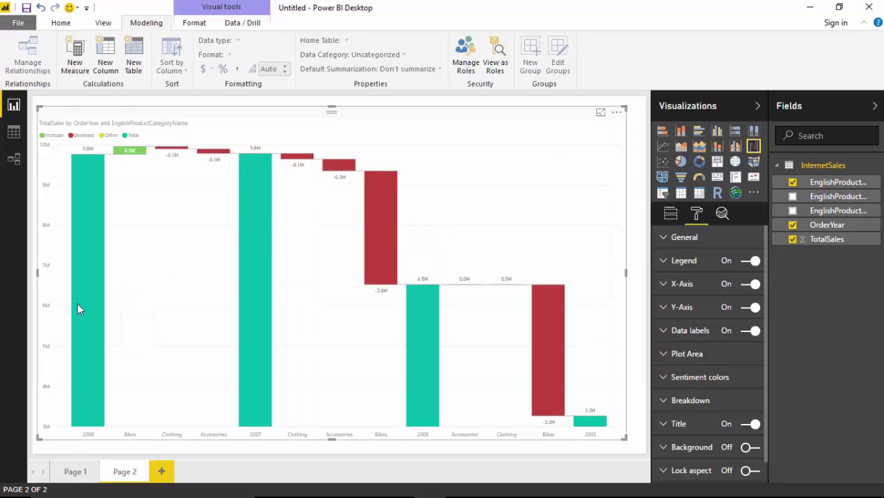
pyautogui.moveTo(88, 256)
pyautogui.click(616, 113)
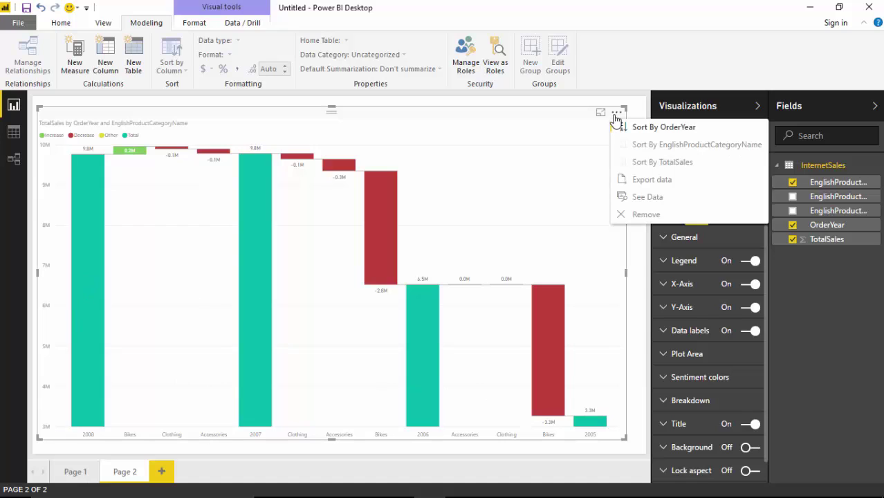
pyautogui.click(643, 145)
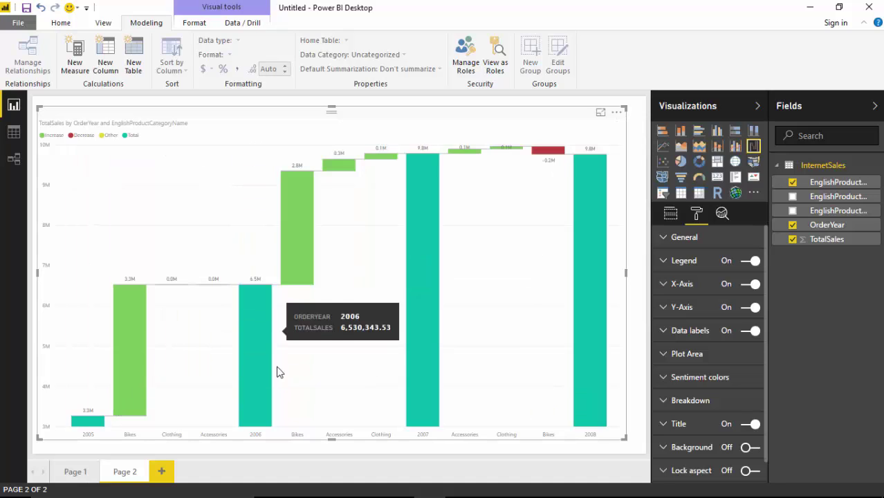
pyautogui.click(616, 113)
pyautogui.click(640, 166)
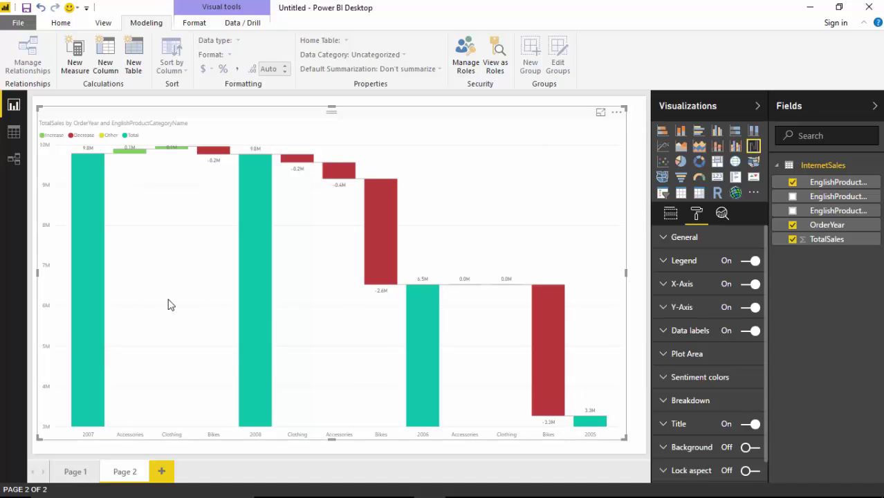
pyautogui.click(616, 112)
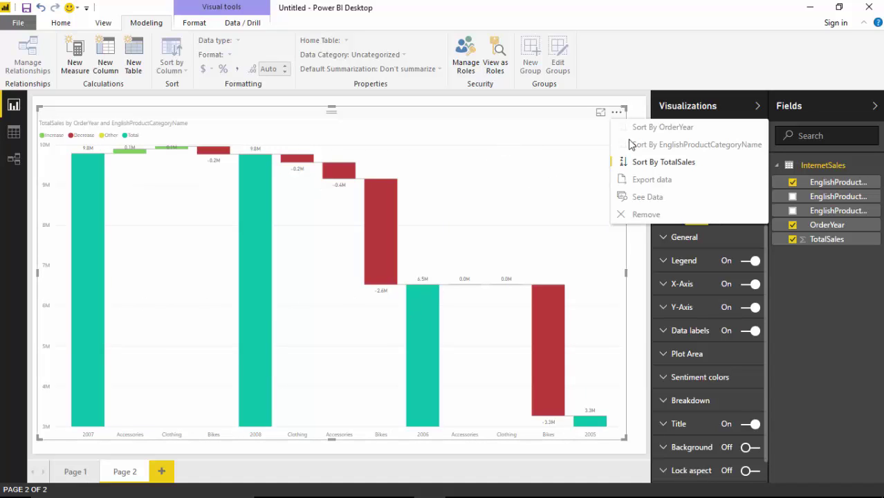
pyautogui.click(635, 128)
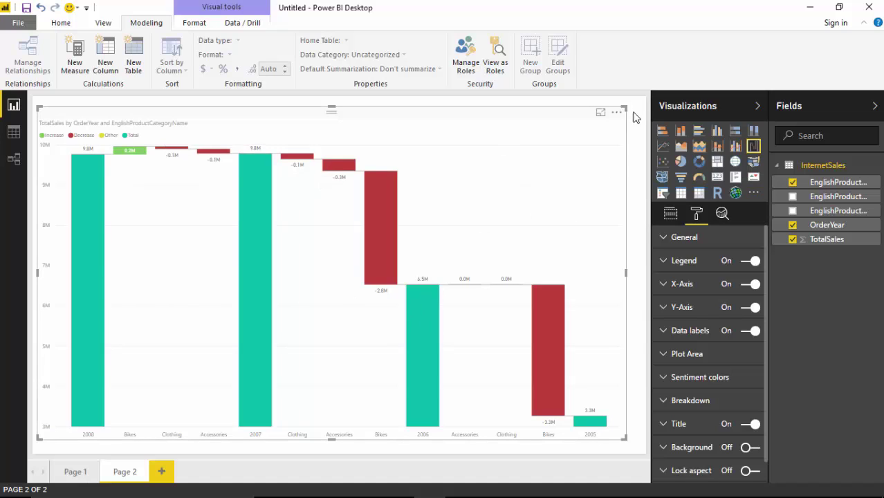
pyautogui.click(617, 113)
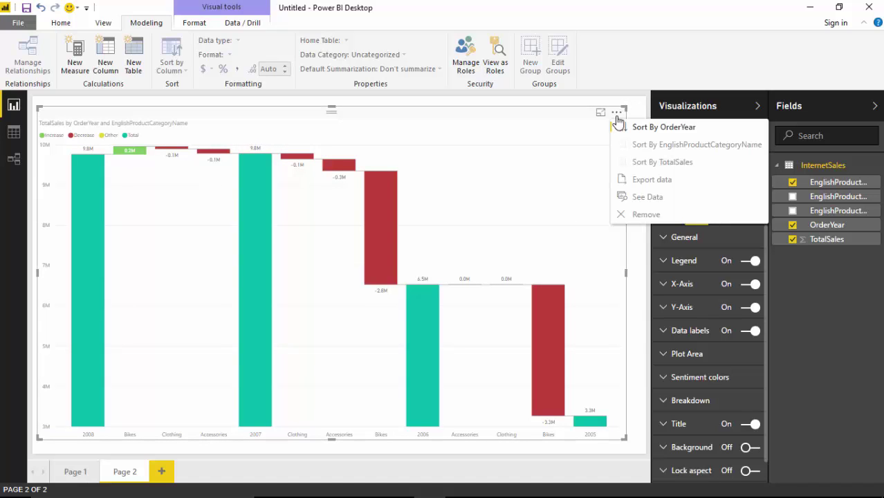
pyautogui.click(661, 146)
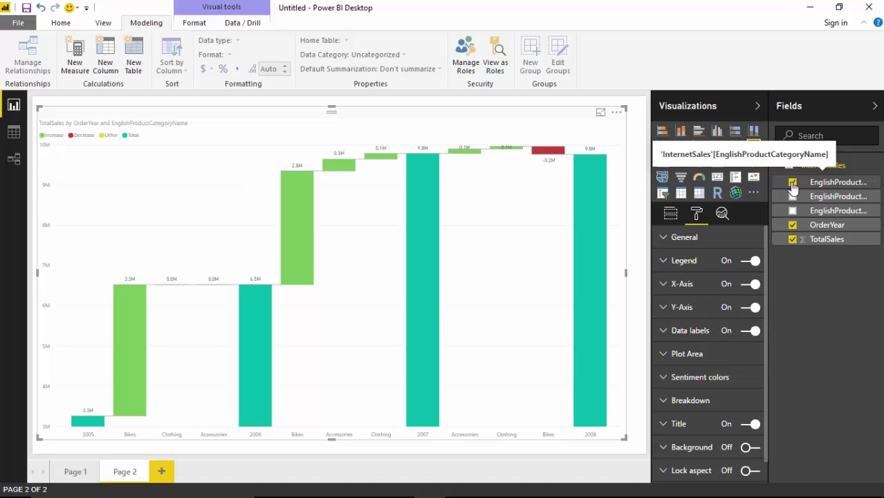
# Step: Replace the category breakdown with EnglishProductSubcategoryName in the Breakdown well
pyautogui.click(793, 183)
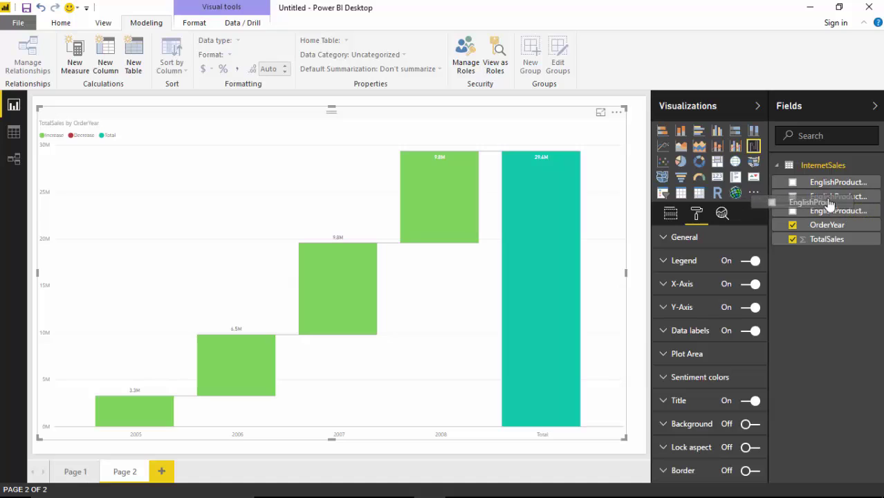
pyautogui.click(669, 216)
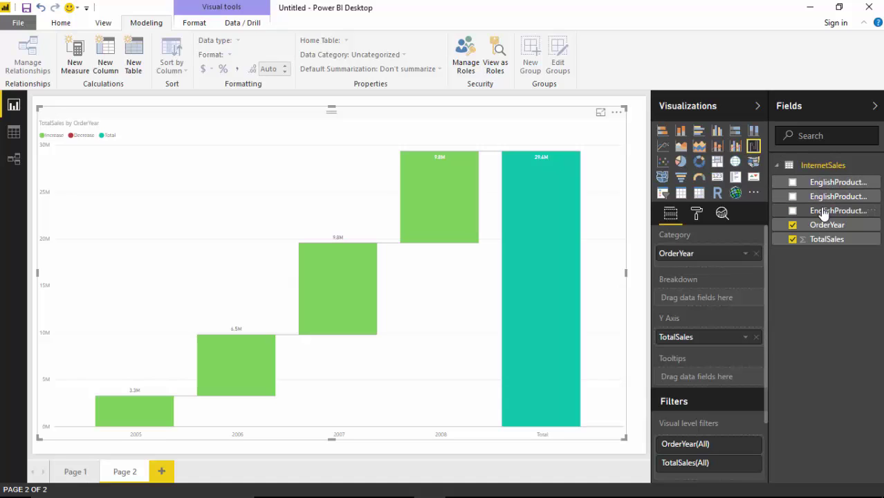
pyautogui.moveTo(824, 215); pyautogui.dragTo(705, 303)
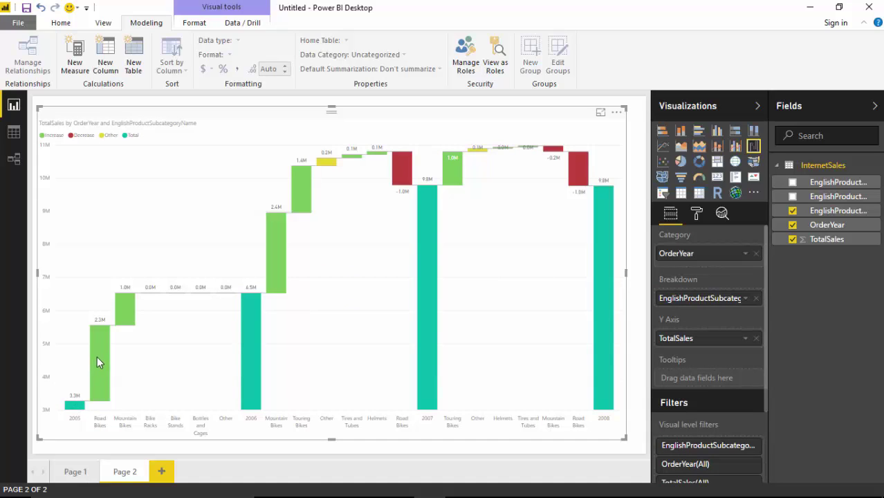
pyautogui.moveTo(99, 357)
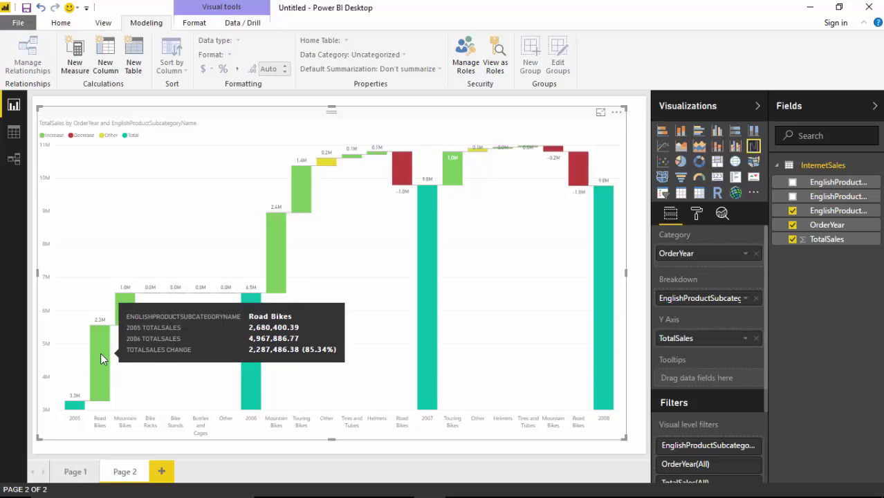
pyautogui.moveTo(121, 320)
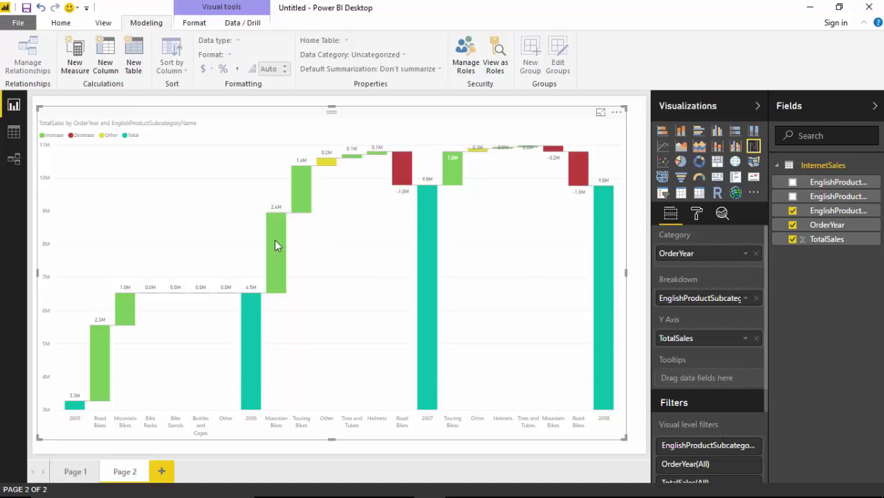
pyautogui.moveTo(275, 246)
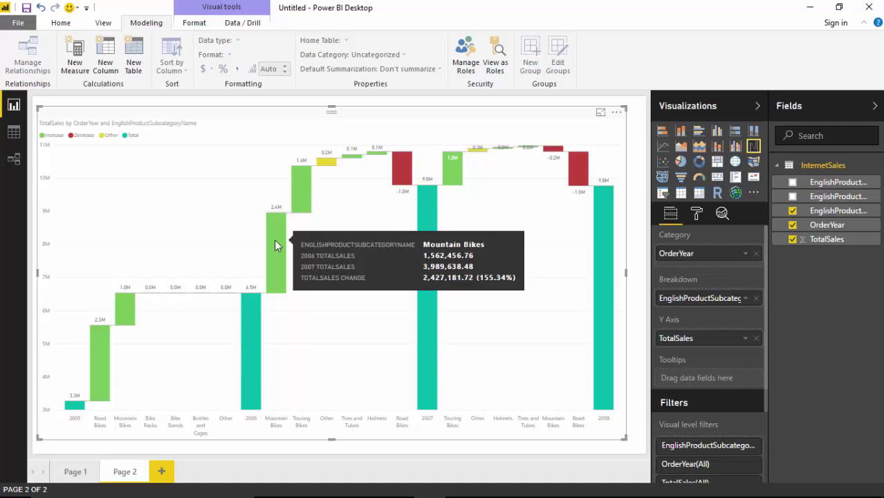
pyautogui.moveTo(294, 184)
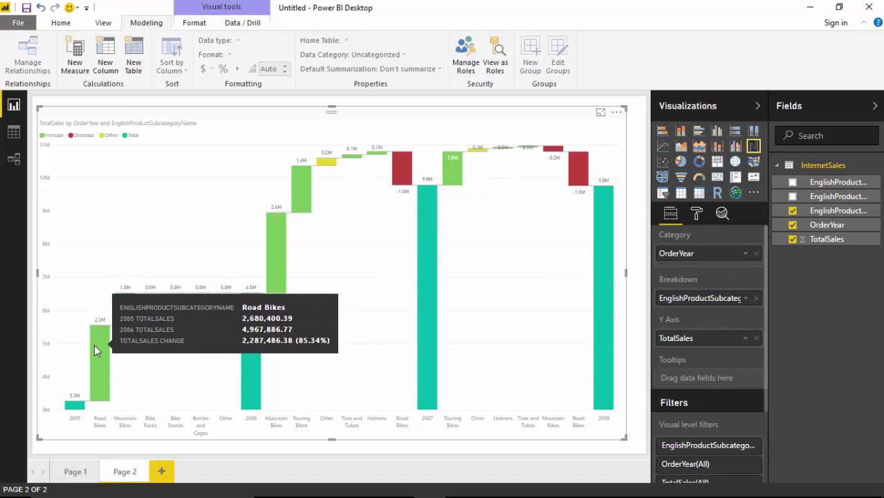
pyautogui.moveTo(328, 168)
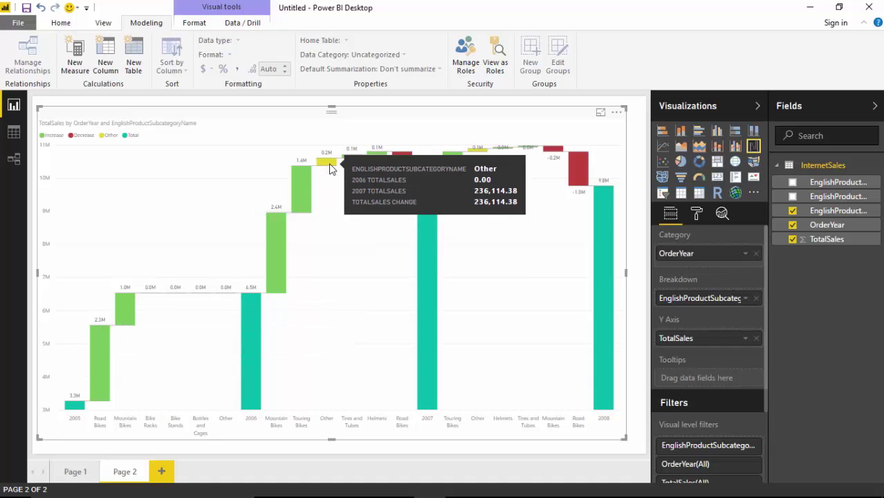
pyautogui.moveTo(353, 160)
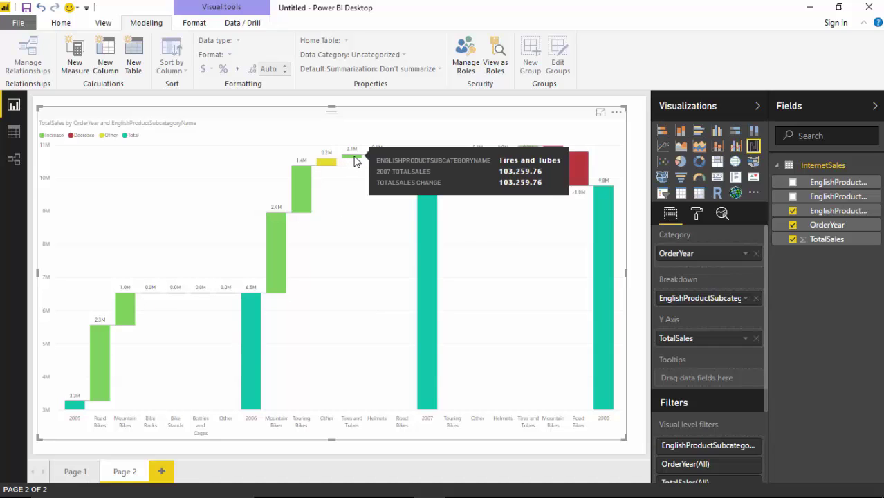
pyautogui.moveTo(410, 171)
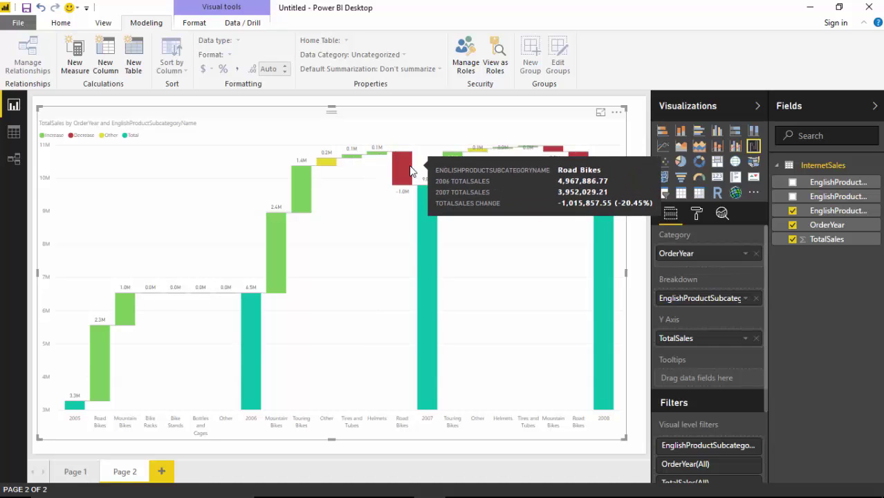
pyautogui.moveTo(454, 181)
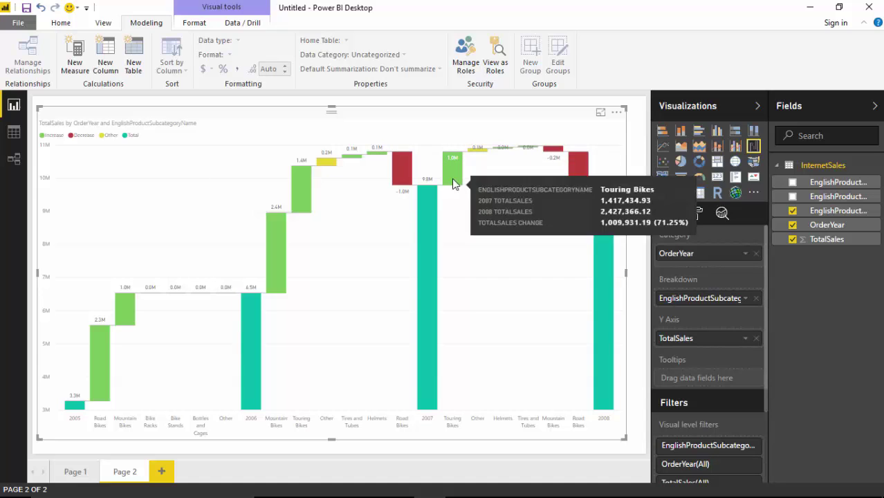
# Step: Swap the subcategory breakdown for EnglishProductName, showing individual models like Road-150
pyautogui.click(793, 212)
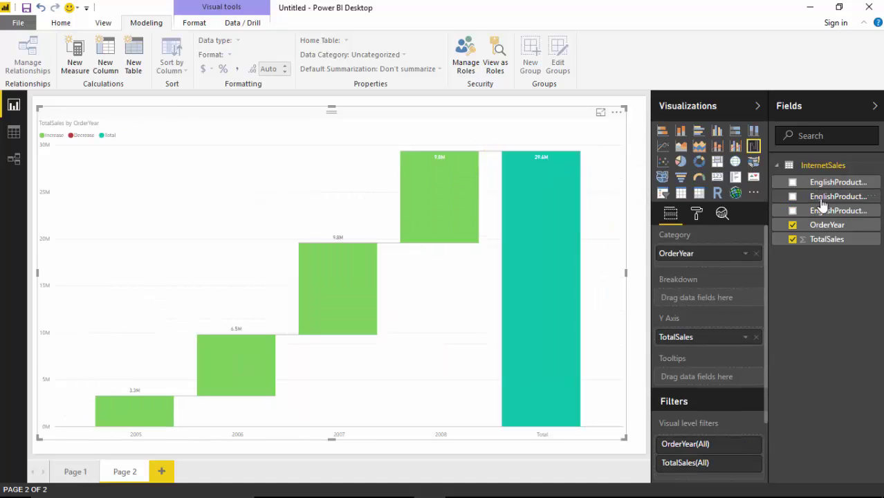
pyautogui.moveTo(820, 199); pyautogui.dragTo(716, 303)
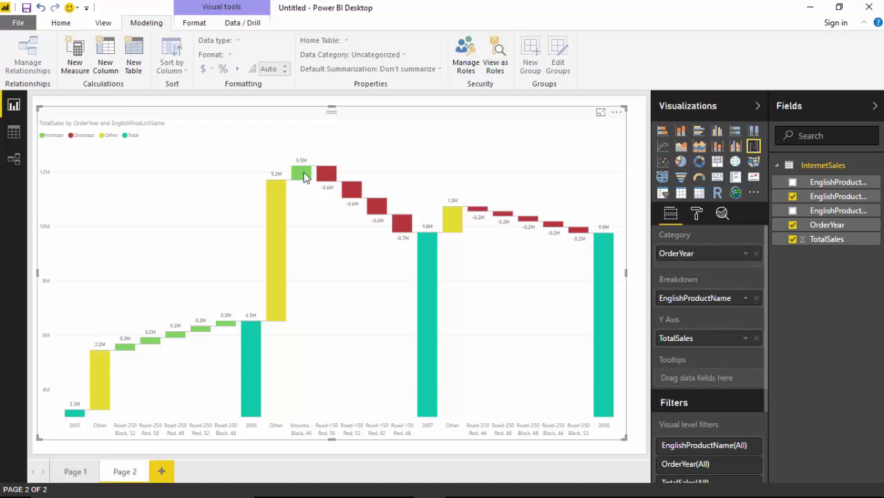
# Step: Put EnglishProductSubcategoryName back in the Breakdown well in place of EnglishProductName
pyautogui.click(796, 200)
pyautogui.moveTo(854, 215); pyautogui.dragTo(758, 303)
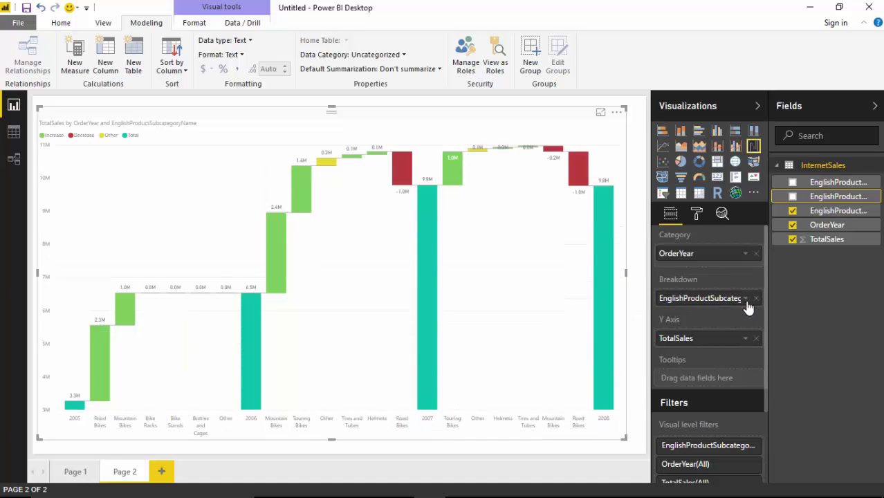